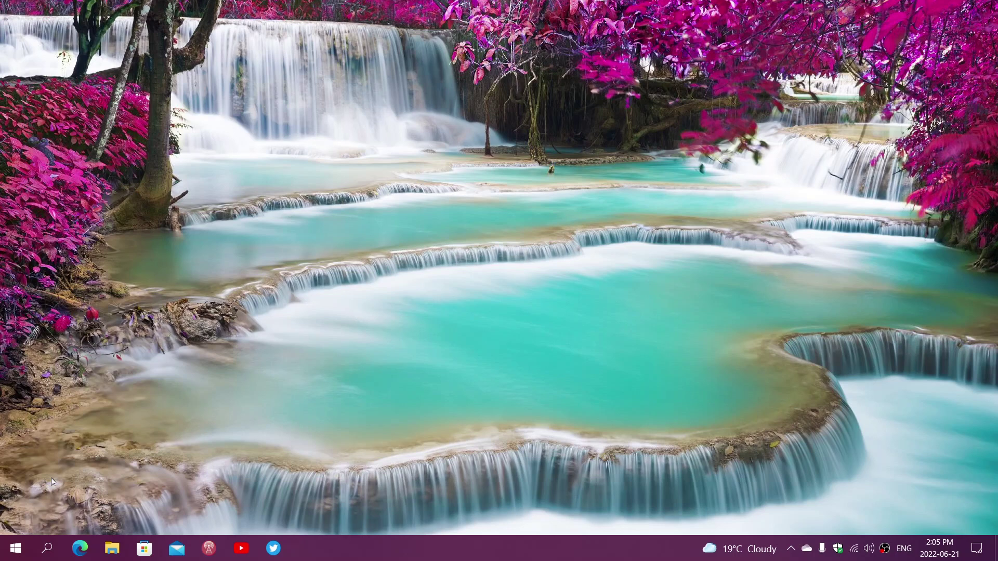
Open Windows Settings from the Win+X menu and go to Ease of Access.
{"action": "right_click", "coordinate": [15, 550]}
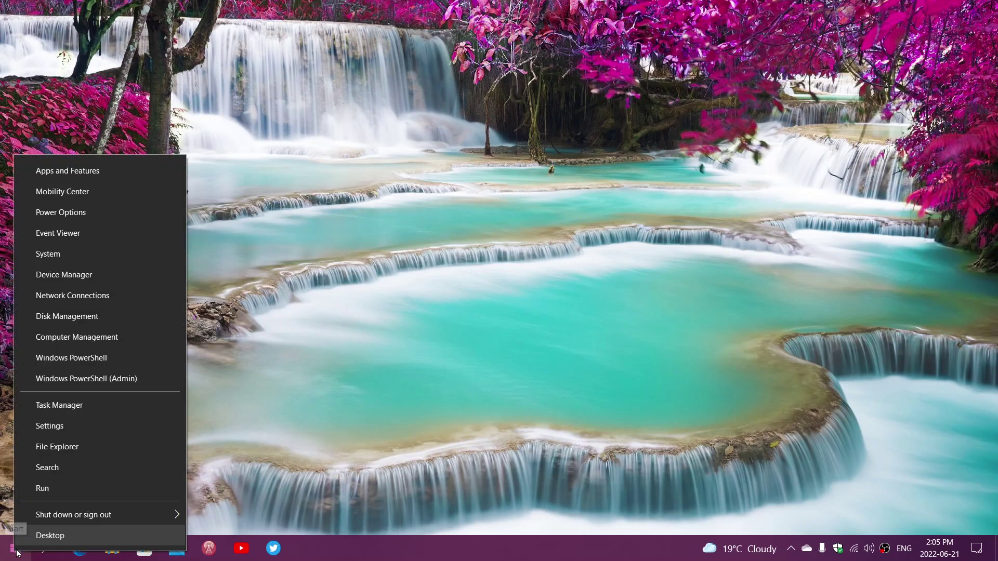
{"action": "left_click", "coordinate": [82, 420]}
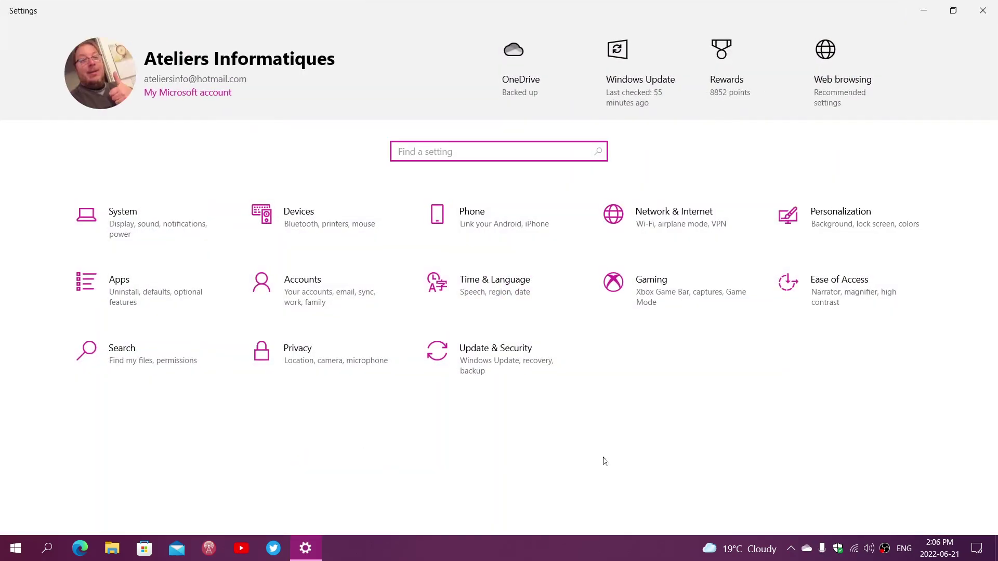
{"action": "left_click", "coordinate": [865, 295]}
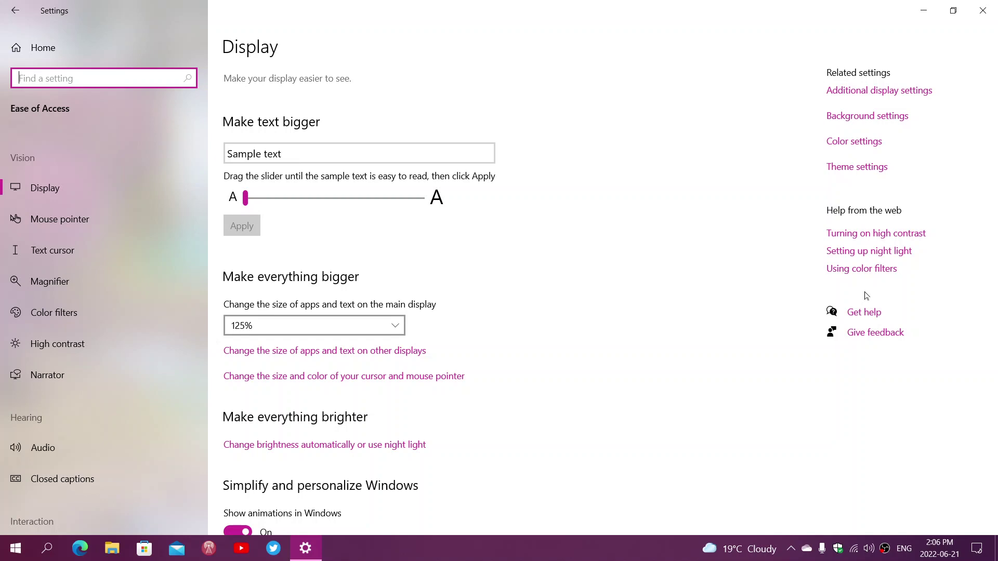
Turn on high contrast and try the #2, Black and White themes, ending on High Contrast #1.
{"action": "left_click", "coordinate": [113, 341]}
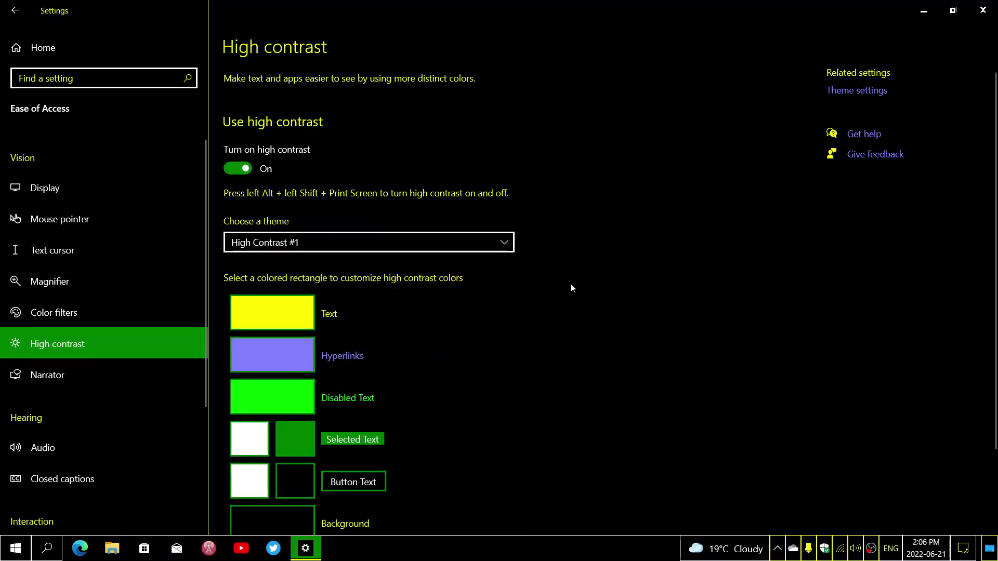
{"action": "left_click", "coordinate": [406, 247]}
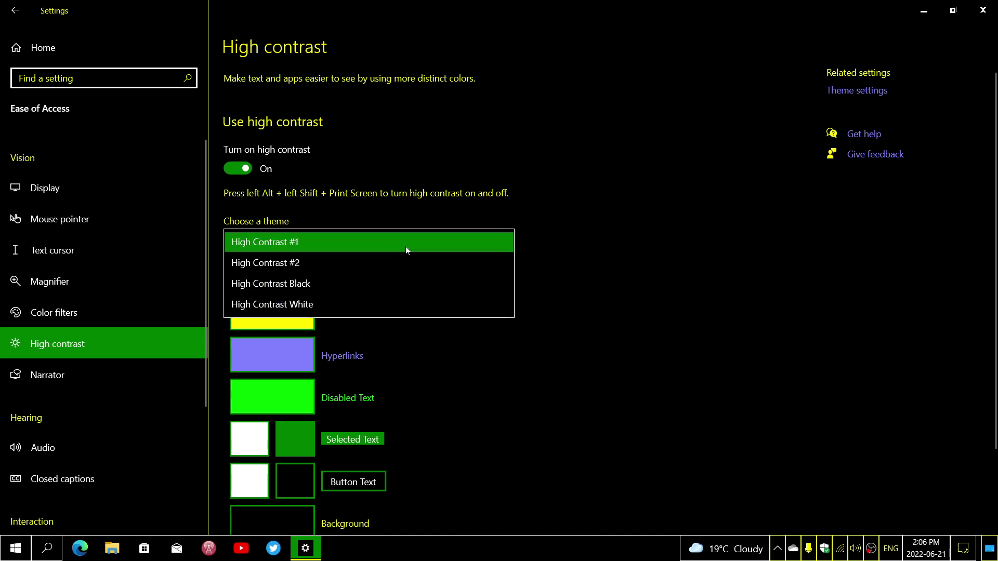
{"action": "left_click", "coordinate": [395, 263]}
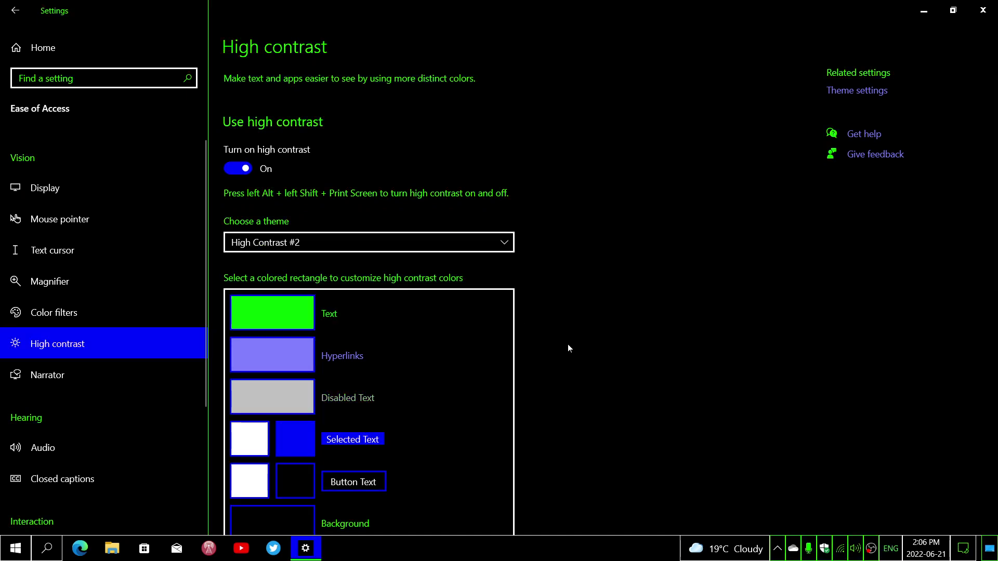
{"action": "left_click", "coordinate": [409, 243]}
{"action": "left_click", "coordinate": [398, 263]}
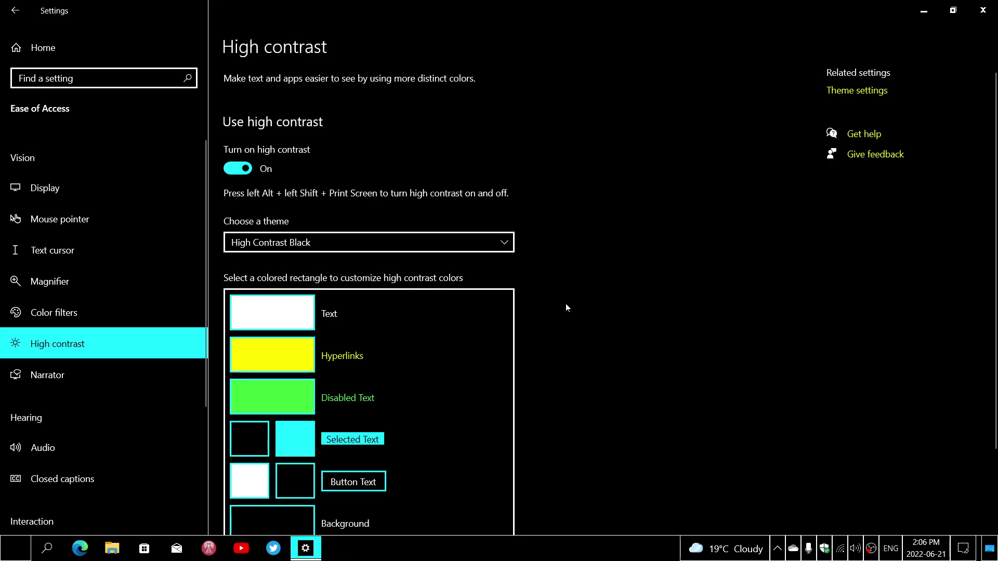
{"action": "left_click", "coordinate": [443, 242]}
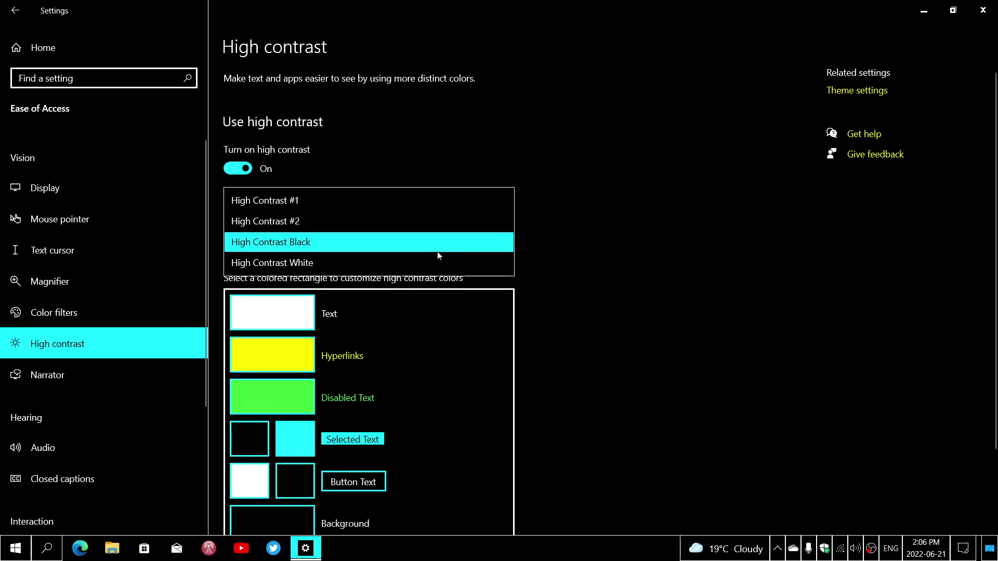
{"action": "left_click", "coordinate": [435, 261]}
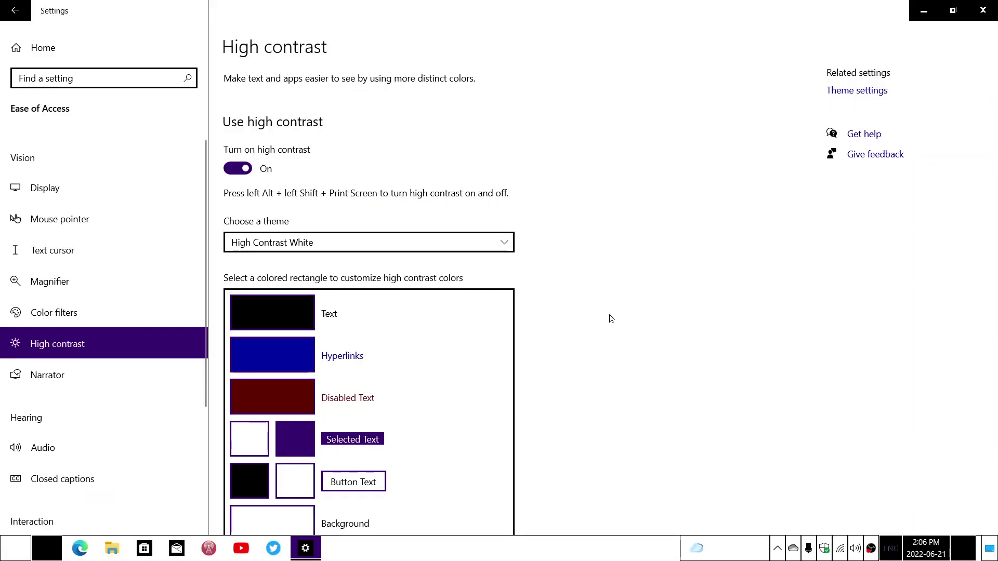
{"action": "left_click", "coordinate": [456, 252]}
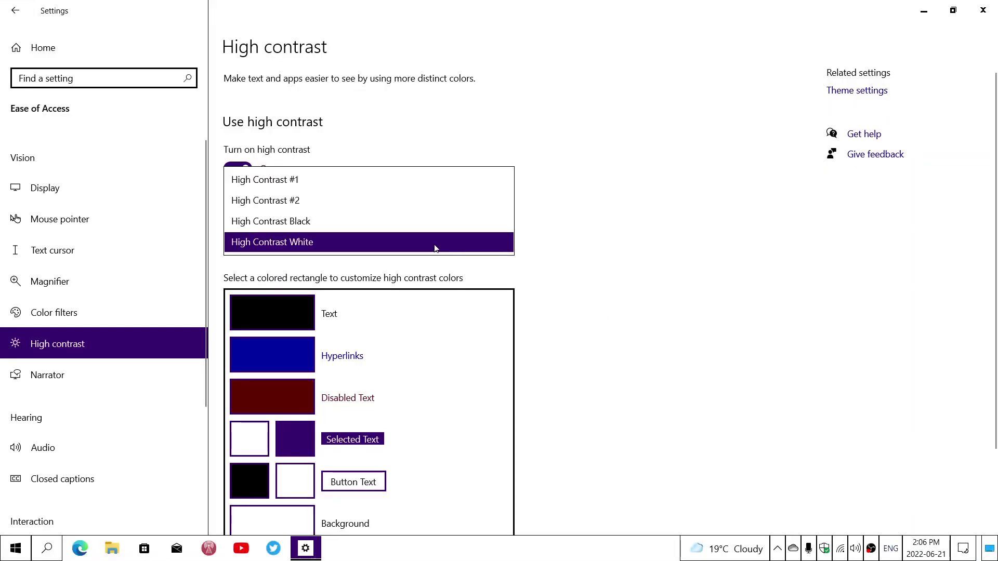
{"action": "left_click", "coordinate": [345, 179]}
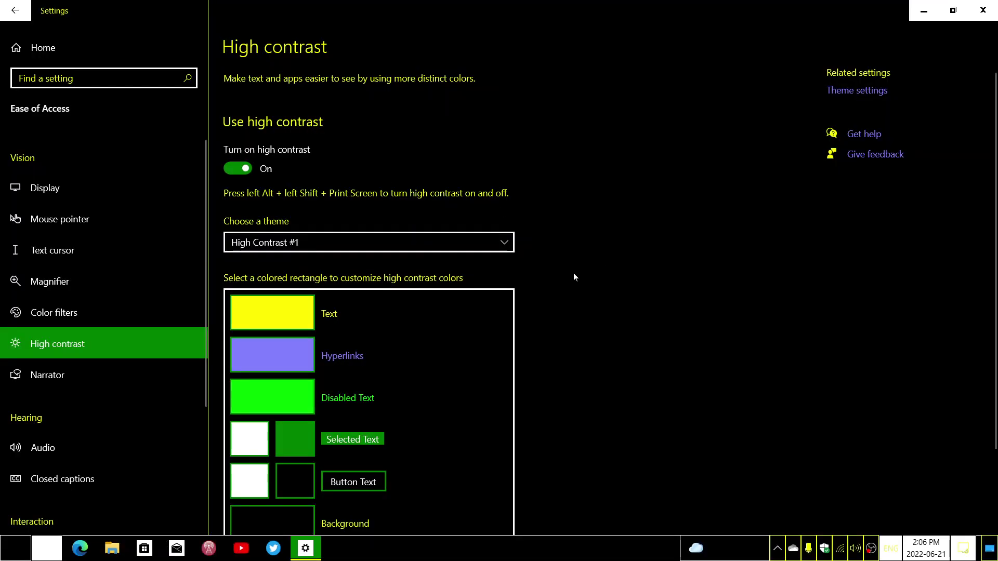
Recolour text pale pink, hyperlinks light mint and selected-text background reddish-brown #802E15.
{"action": "scroll", "coordinate": [572, 273], "scroll_direction": "down", "scroll_amount": 3}
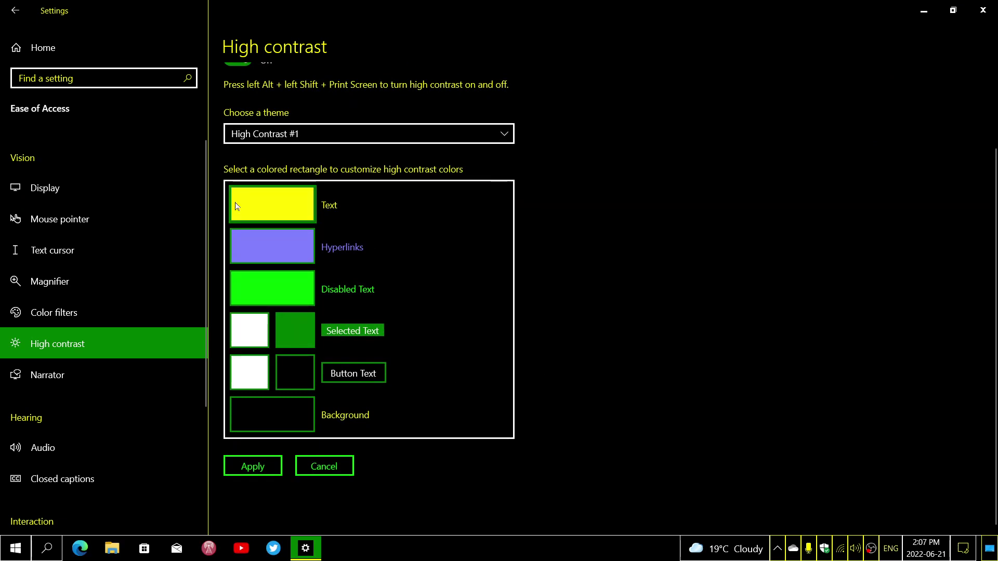
{"action": "left_click", "coordinate": [277, 206]}
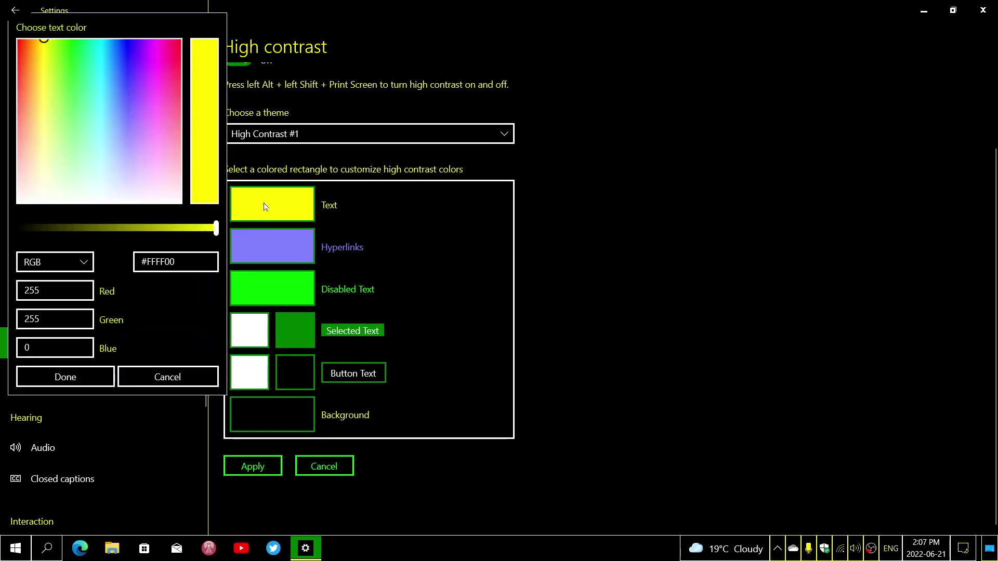
{"action": "left_click", "coordinate": [174, 197]}
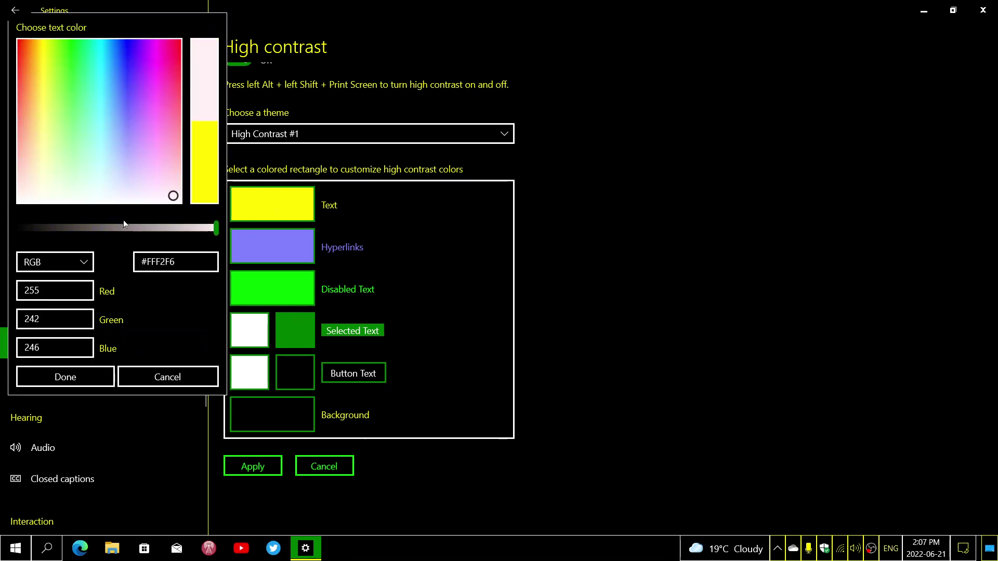
{"action": "left_click", "coordinate": [92, 377]}
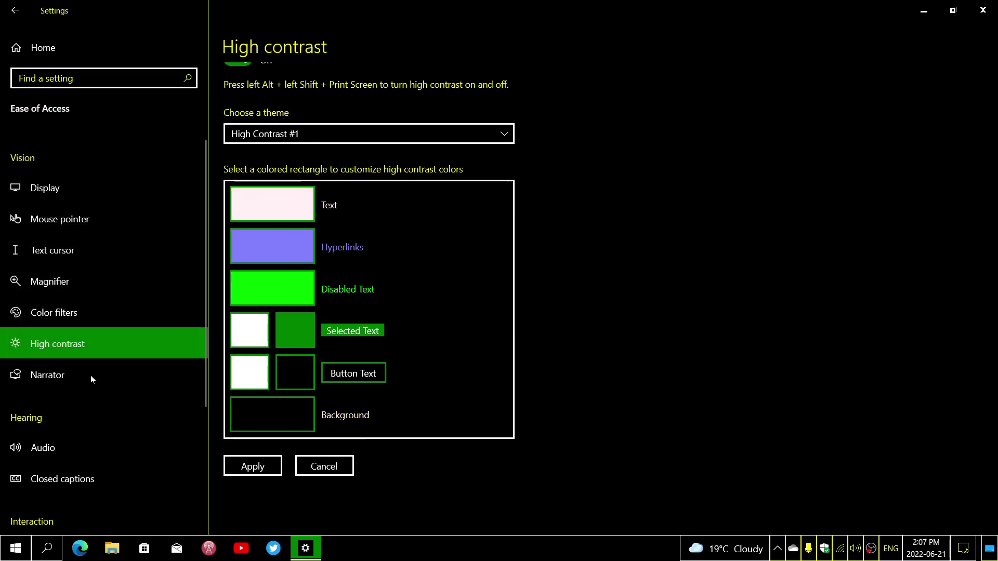
{"action": "left_click", "coordinate": [278, 245]}
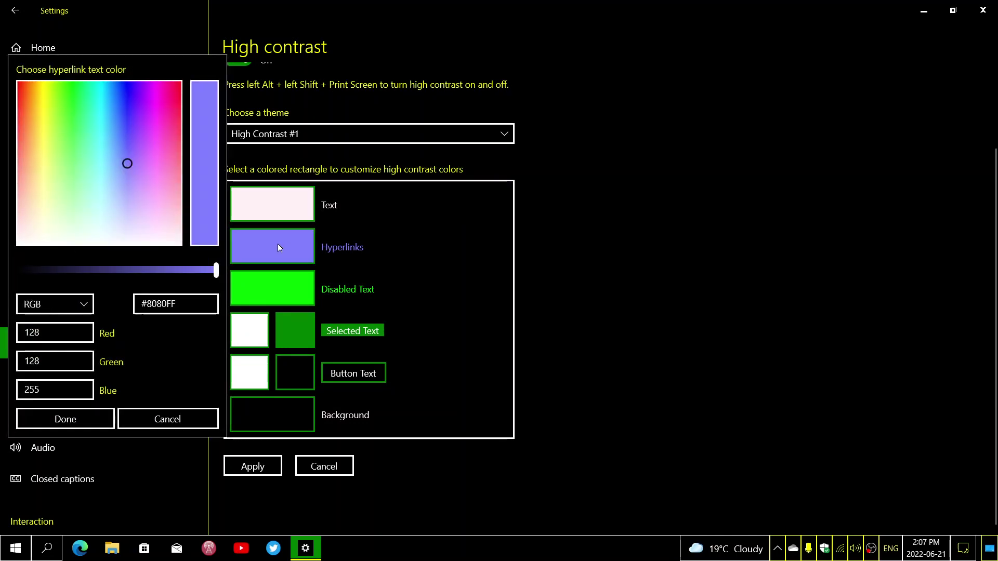
{"action": "left_click", "coordinate": [87, 212]}
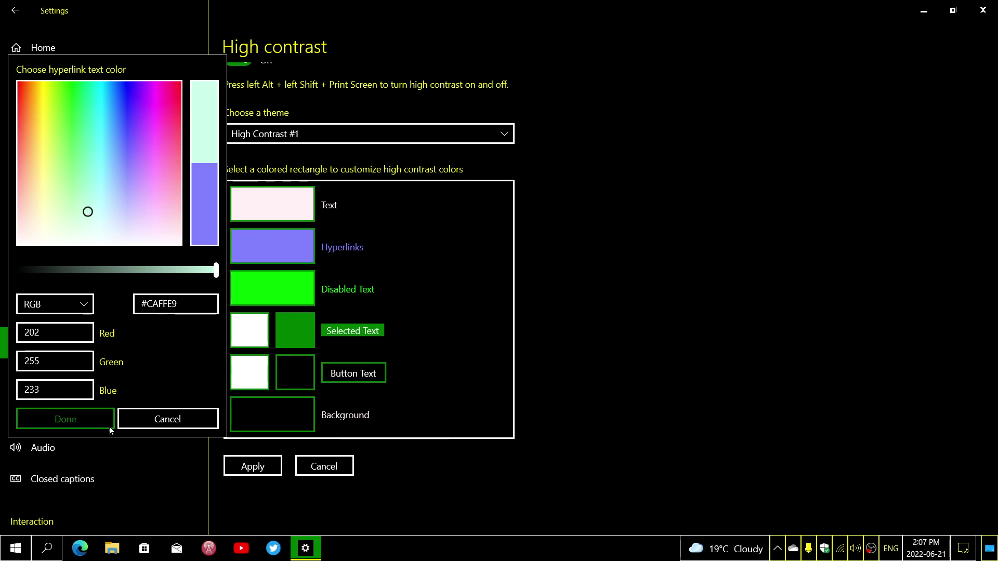
{"action": "left_click", "coordinate": [65, 419]}
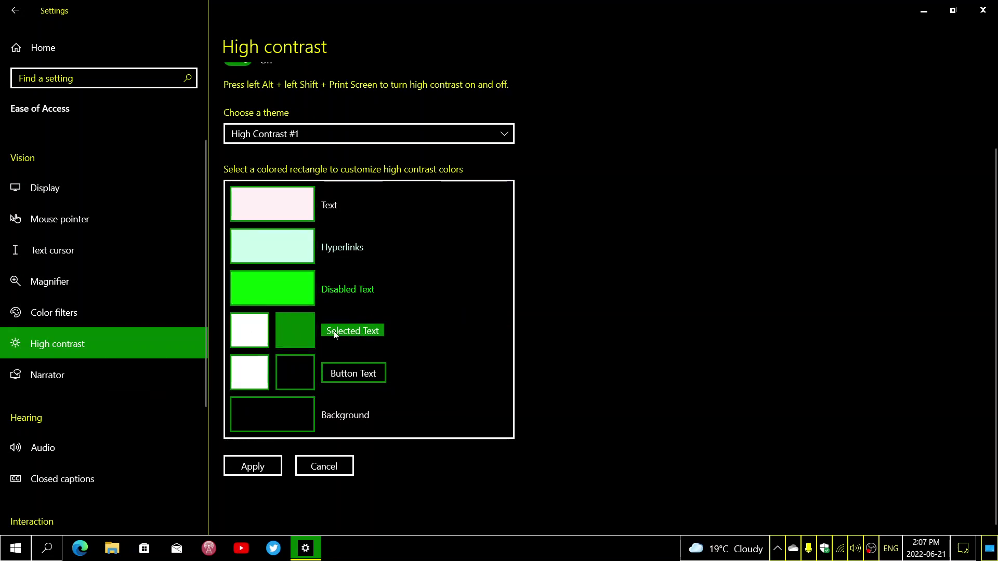
{"action": "left_click", "coordinate": [301, 330]}
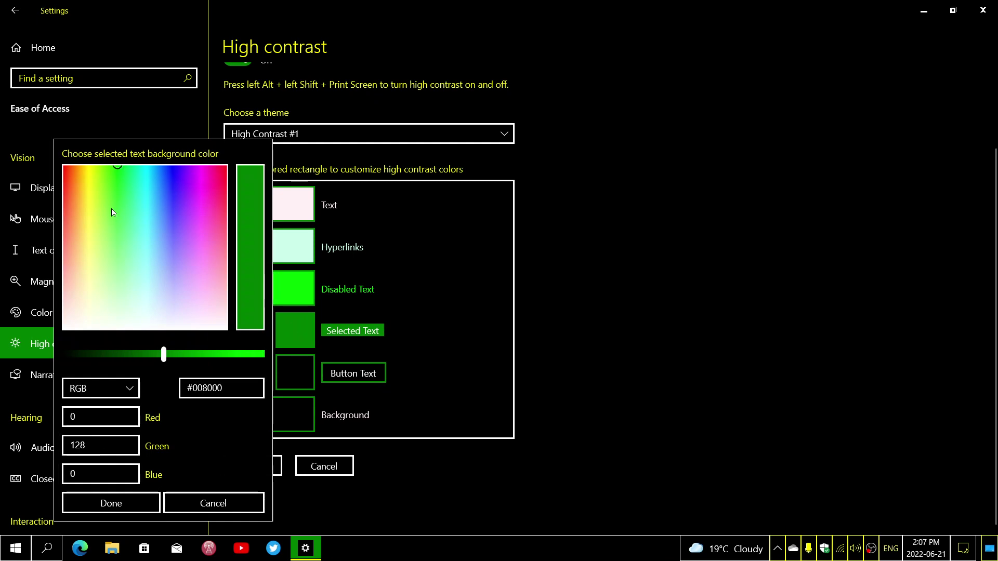
{"action": "left_click", "coordinate": [69, 191]}
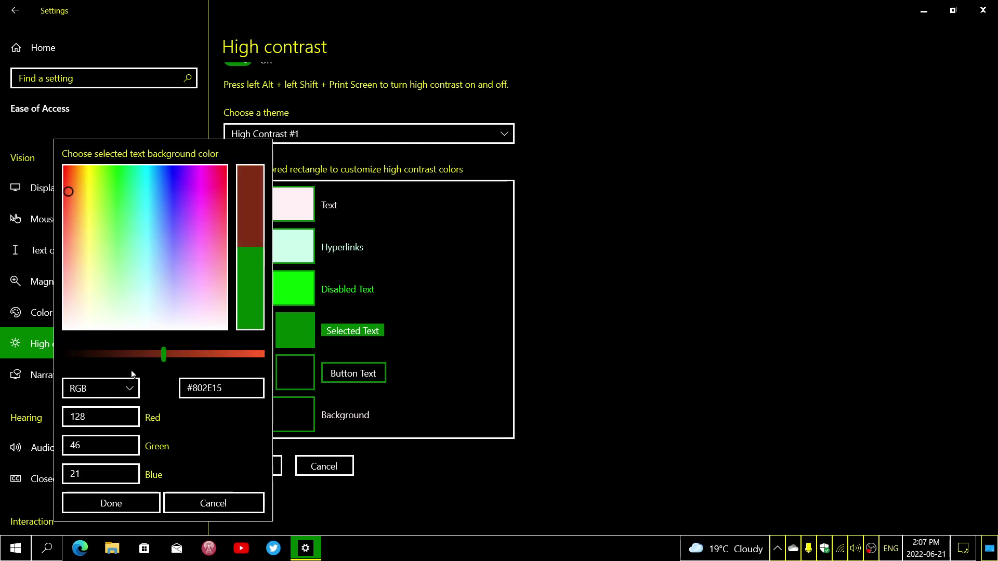
{"action": "left_click", "coordinate": [115, 504]}
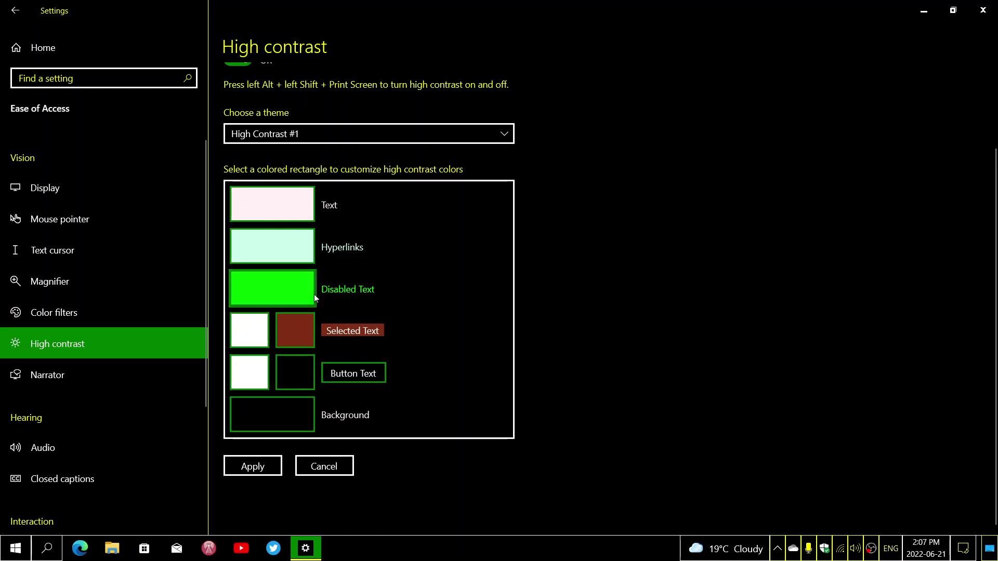
Change the theme's background colour from black to dark purple #5A1B6B.
{"action": "left_click", "coordinate": [291, 414]}
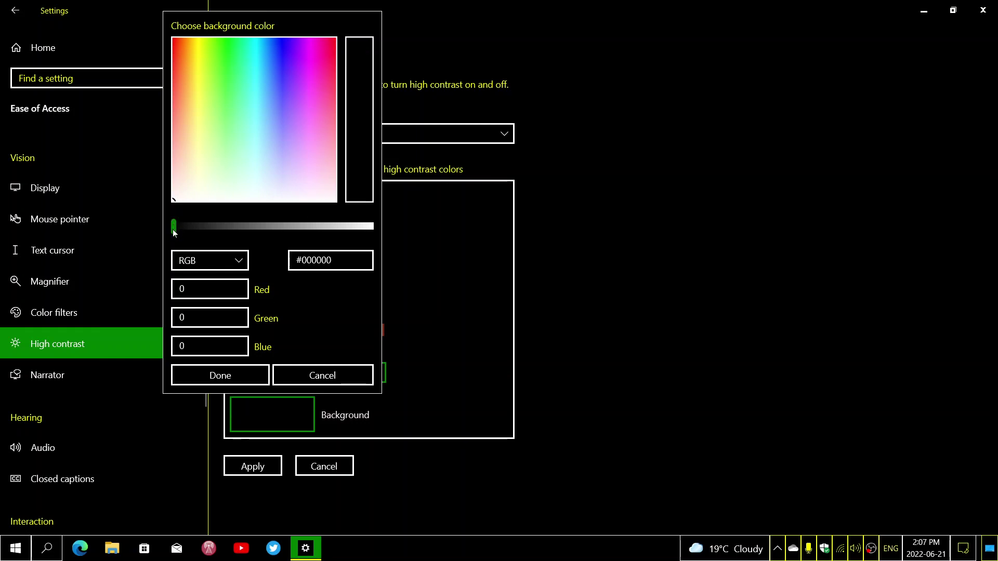
{"action": "left_click_drag", "start_coordinate": [173, 229], "coordinate": [258, 229]}
{"action": "left_click", "coordinate": [286, 142]}
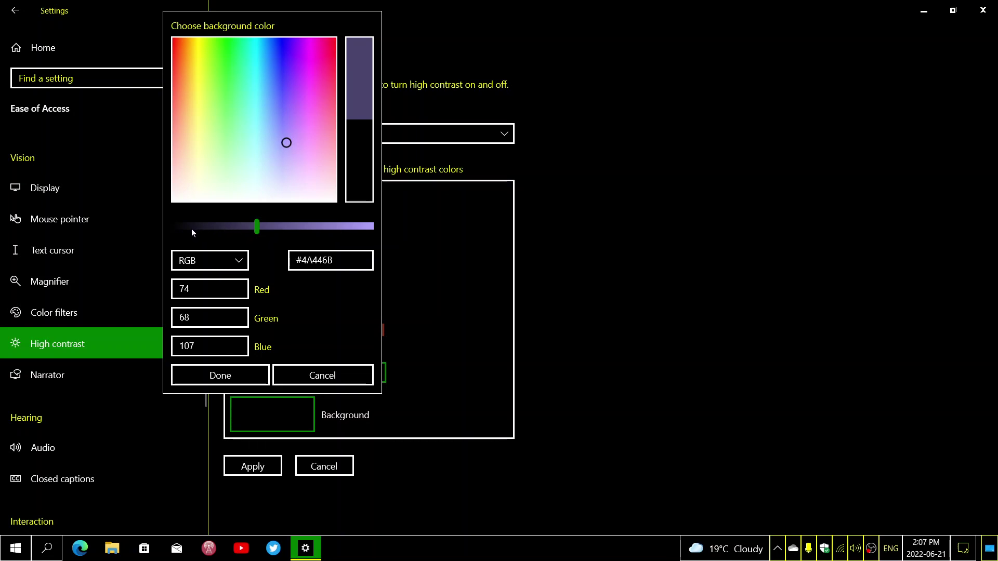
{"action": "left_click", "coordinate": [311, 66]}
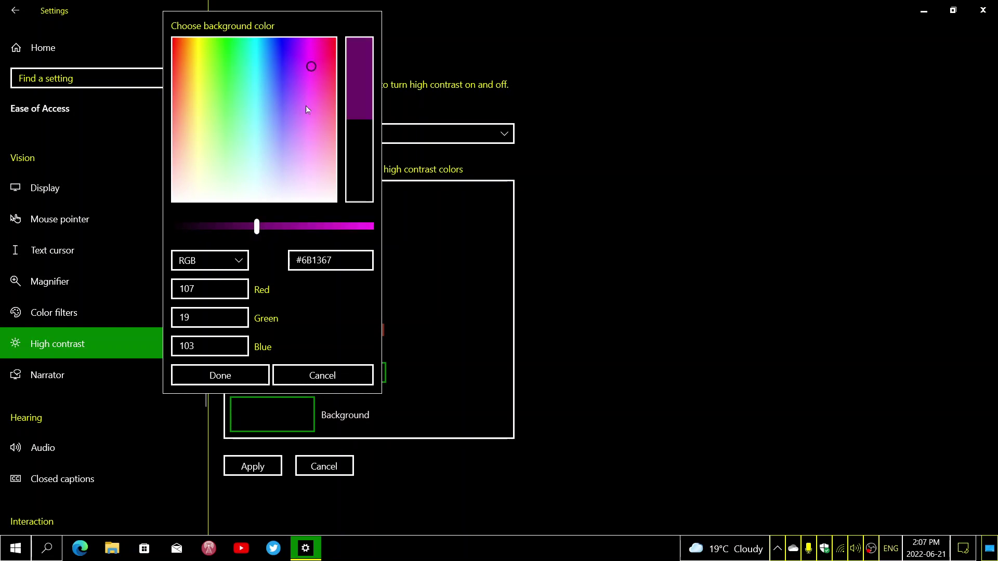
{"action": "left_click", "coordinate": [304, 79]}
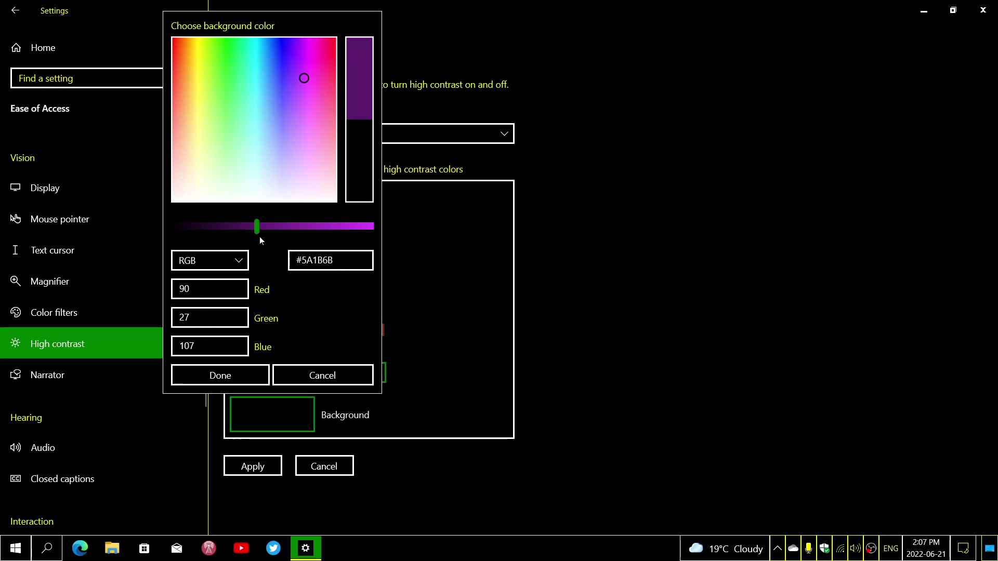
{"action": "left_click", "coordinate": [247, 375]}
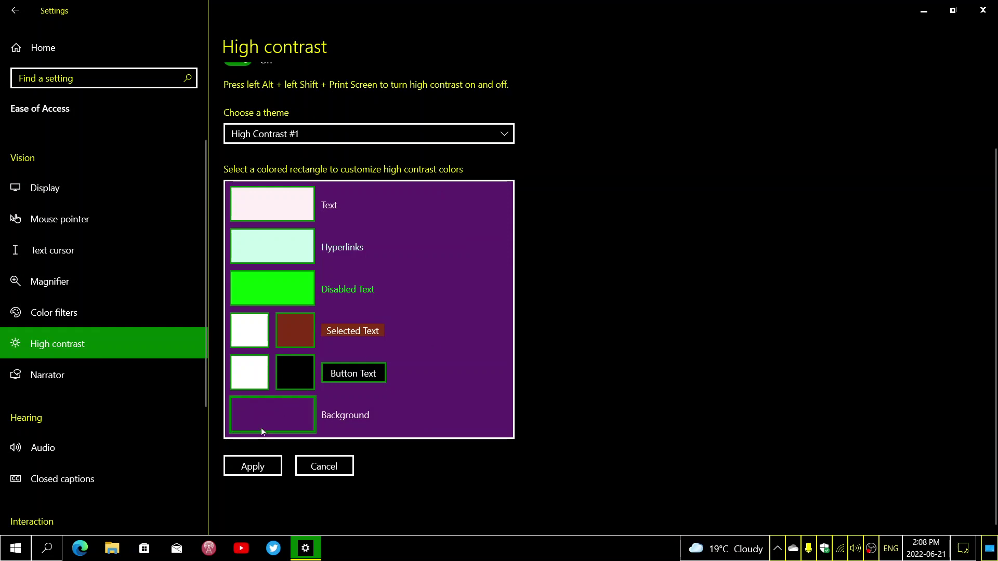
Apply the custom colours and save them as a new high contrast theme named 'mytheme'.
{"action": "left_click", "coordinate": [257, 463]}
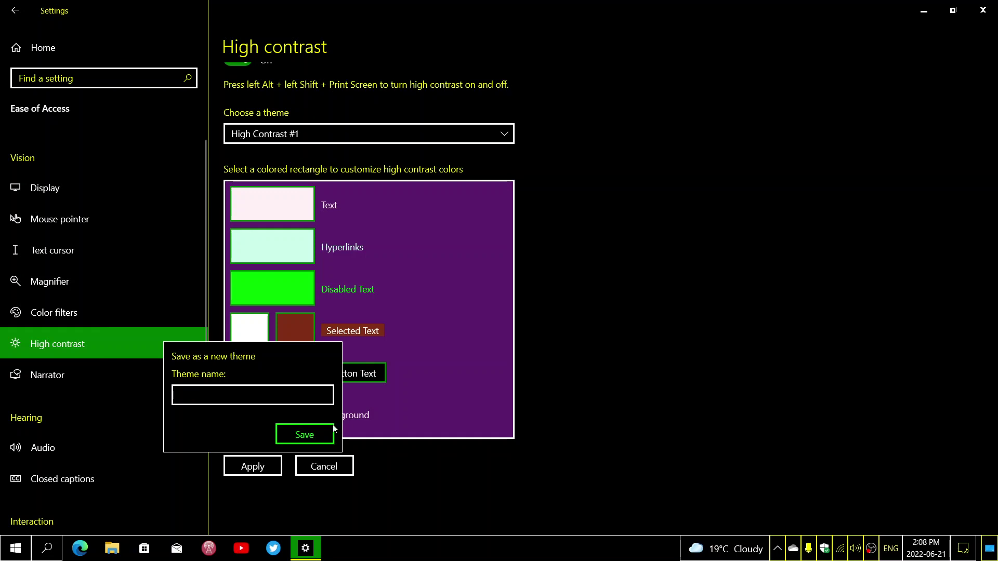
{"action": "left_click", "coordinate": [401, 448]}
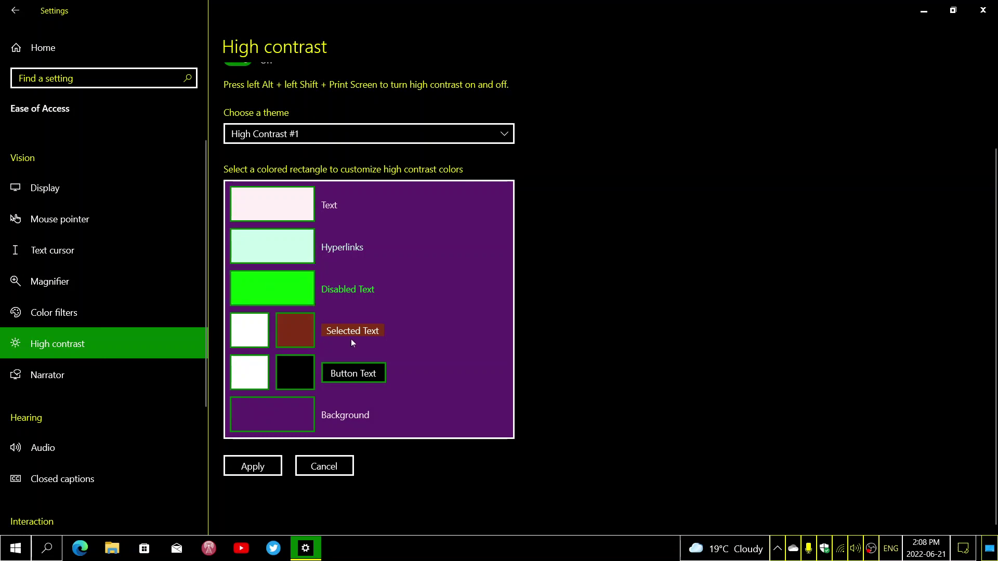
{"action": "left_click", "coordinate": [269, 463]}
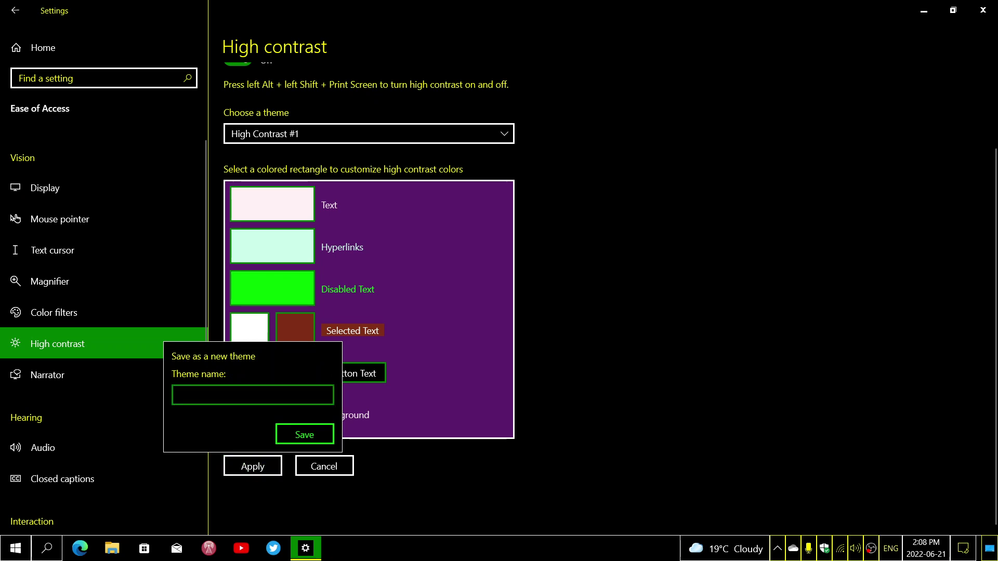
{"action": "left_click", "coordinate": [244, 387]}
{"action": "type", "text": "ff"}
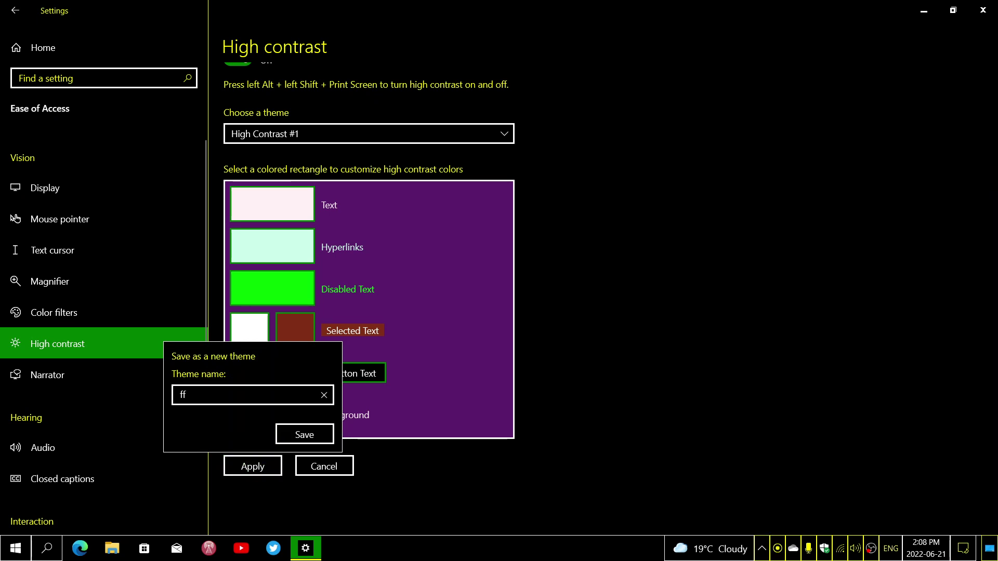
{"action": "key", "text": "BackSpace"}
{"action": "key", "text": "BackSpace"}
{"action": "type", "text": "mytheme"}
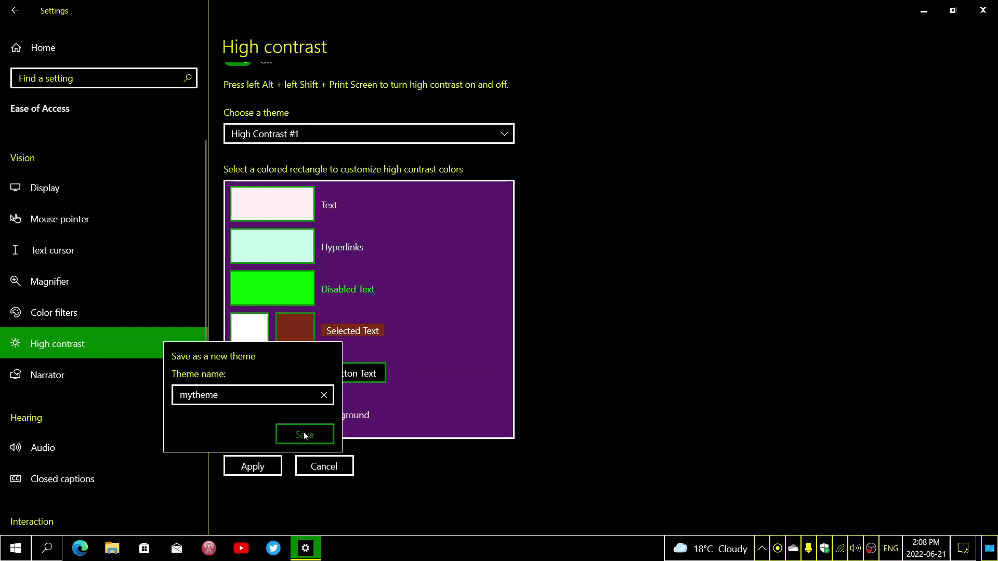
{"action": "left_click", "coordinate": [304, 434]}
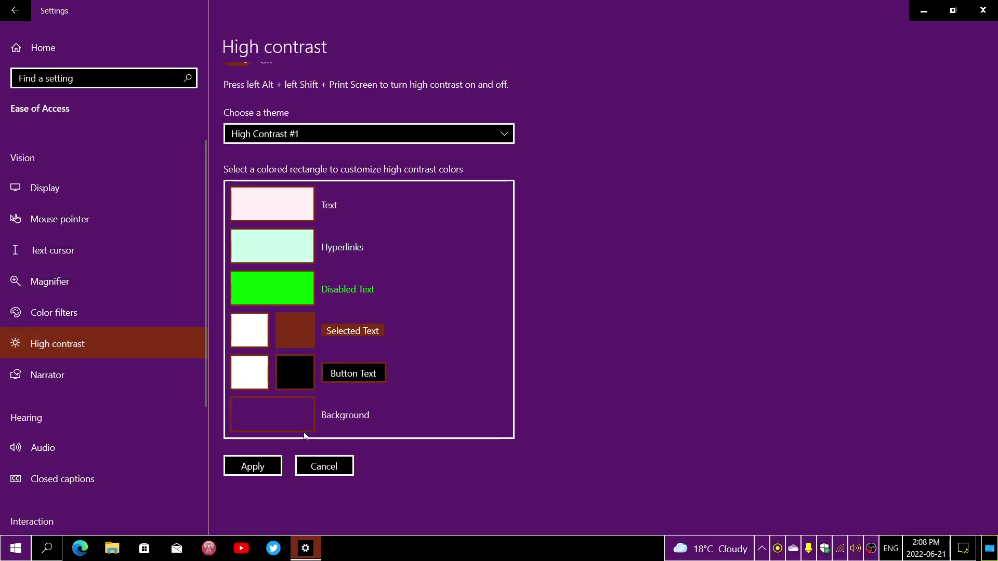
{"action": "left_click", "coordinate": [387, 134]}
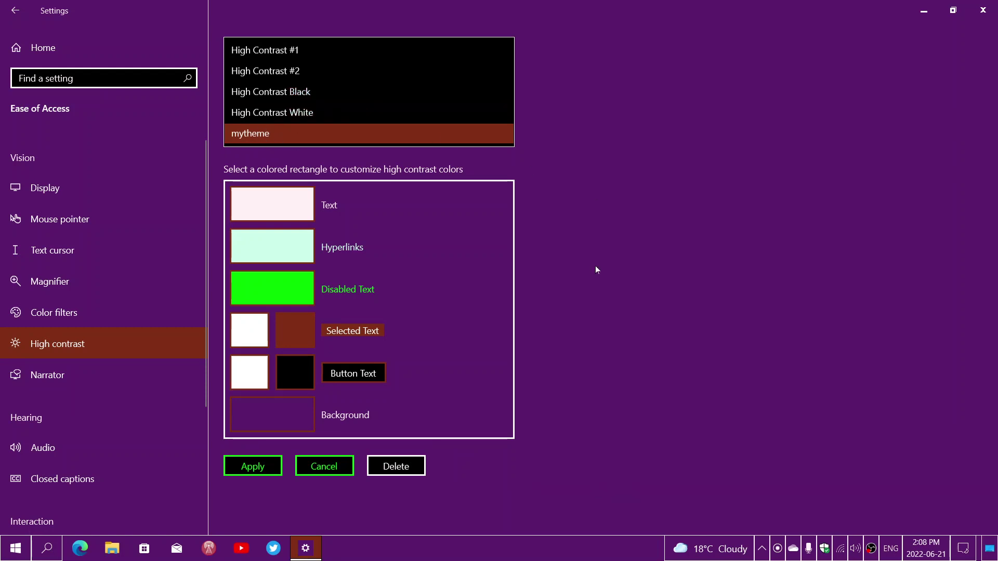
{"action": "left_click", "coordinate": [581, 290]}
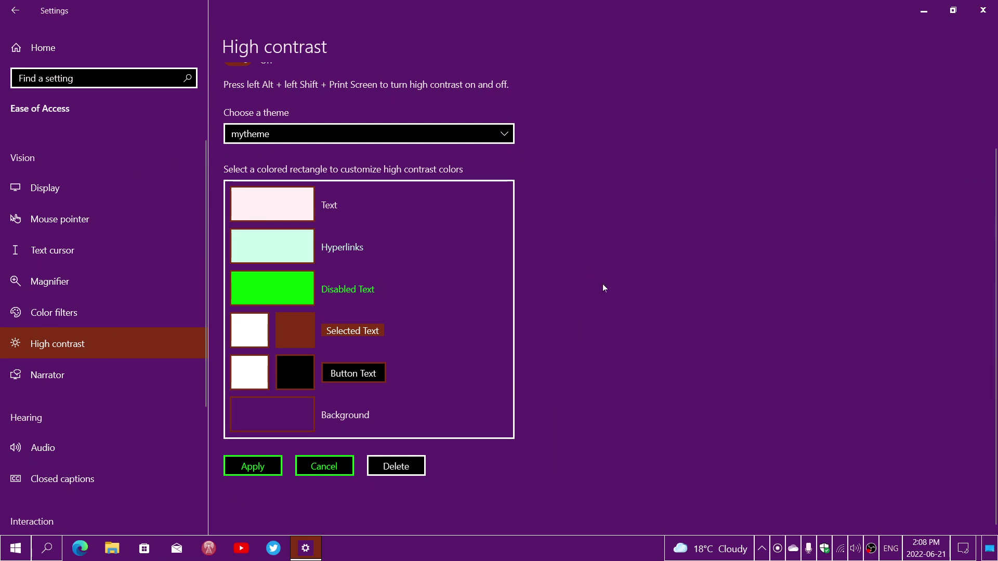
{"action": "left_click", "coordinate": [13, 545]}
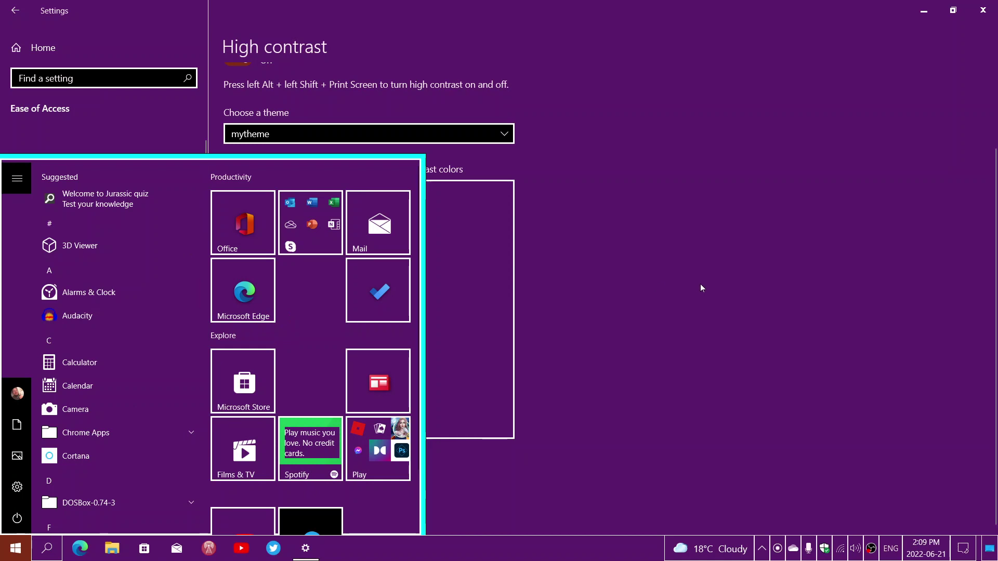
{"action": "left_click", "coordinate": [709, 396]}
{"action": "scroll", "coordinate": [628, 353], "scroll_direction": "up", "scroll_amount": 2}
{"action": "scroll", "coordinate": [628, 350], "scroll_direction": "up", "scroll_amount": 1}
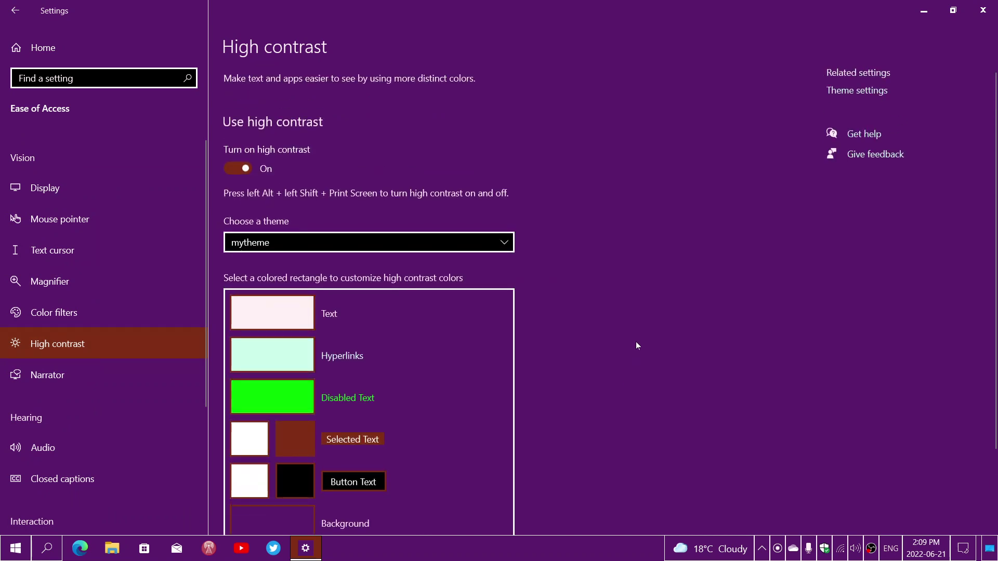
{"action": "scroll", "coordinate": [635, 341], "scroll_direction": "down", "scroll_amount": 3}
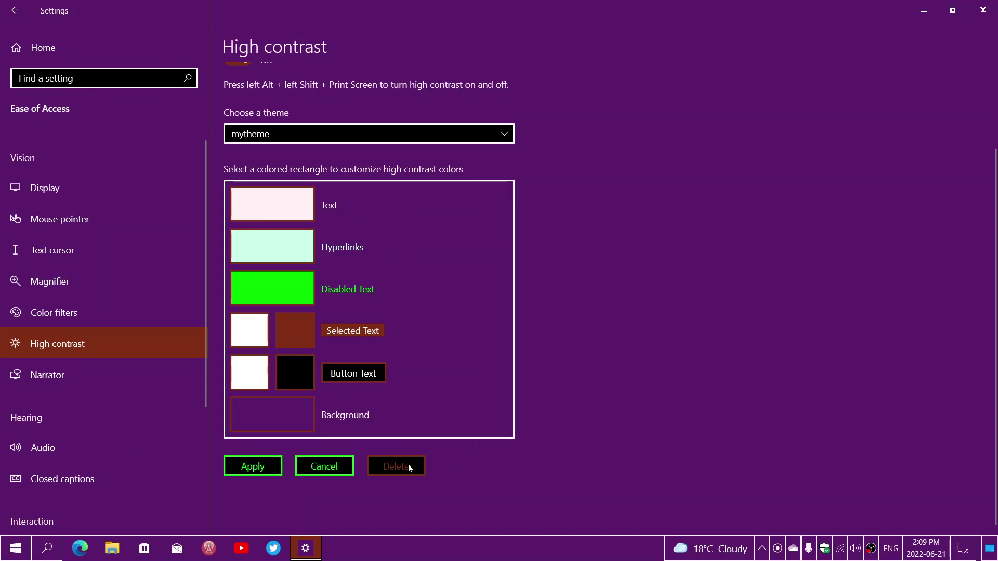
{"action": "scroll", "coordinate": [408, 466], "scroll_direction": "up", "scroll_amount": 3}
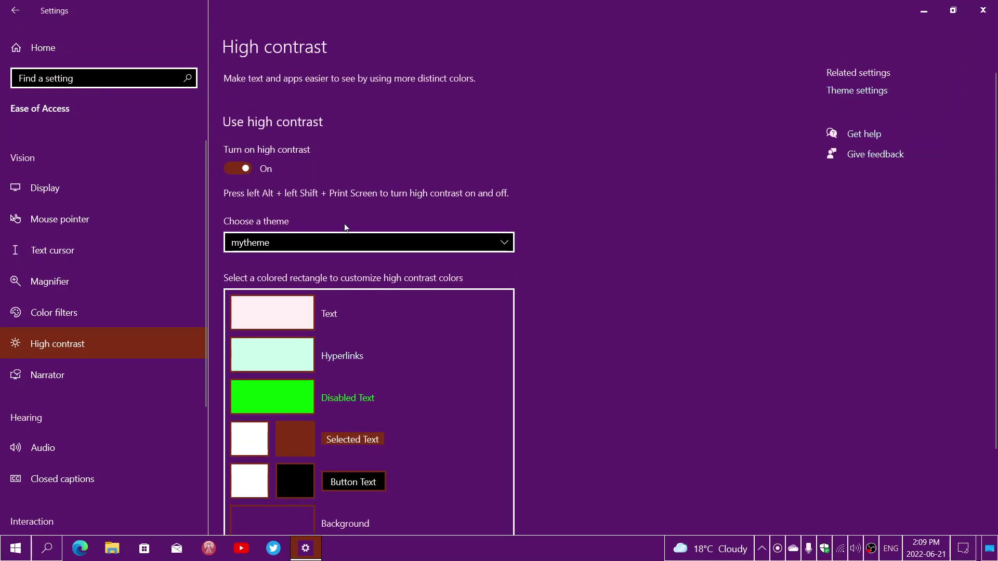
{"action": "left_click", "coordinate": [335, 238]}
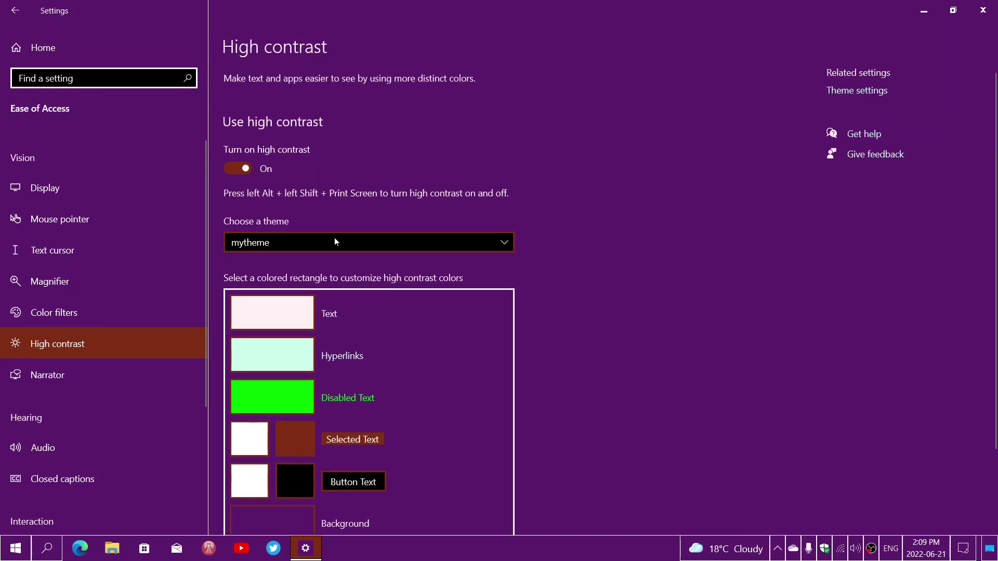
Turn high contrast off and close the Settings window.
{"action": "left_click", "coordinate": [596, 217]}
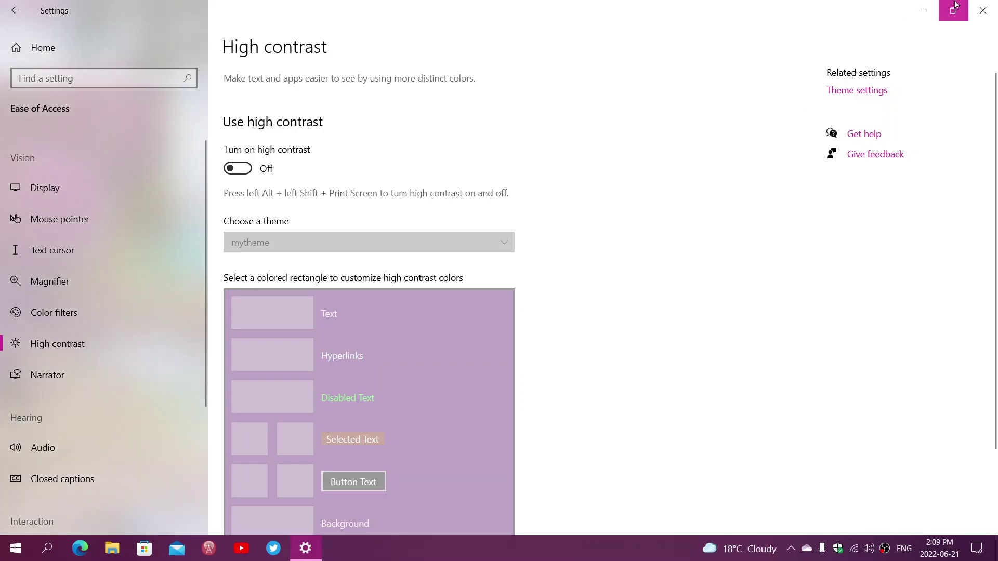
{"action": "left_click", "coordinate": [979, 11]}
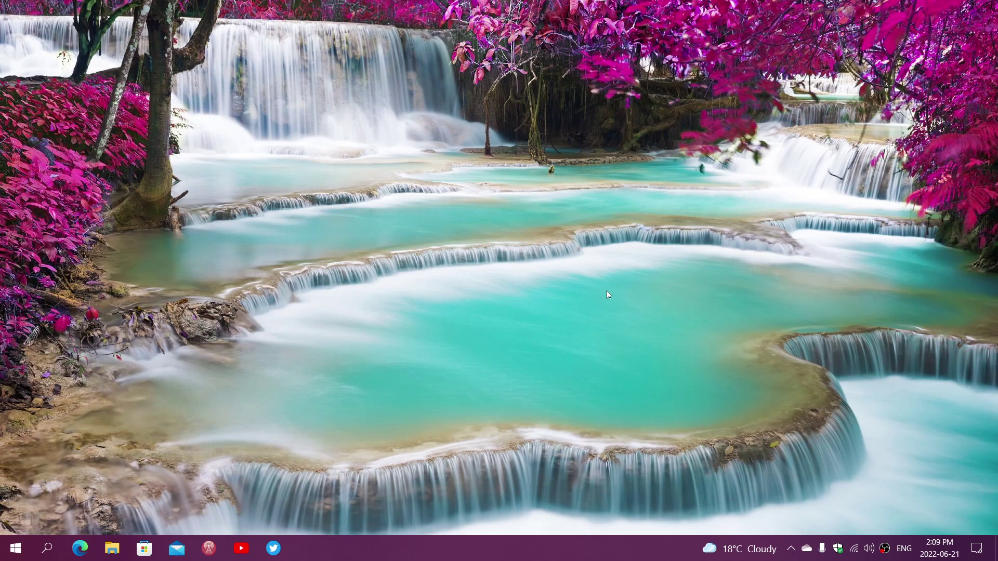